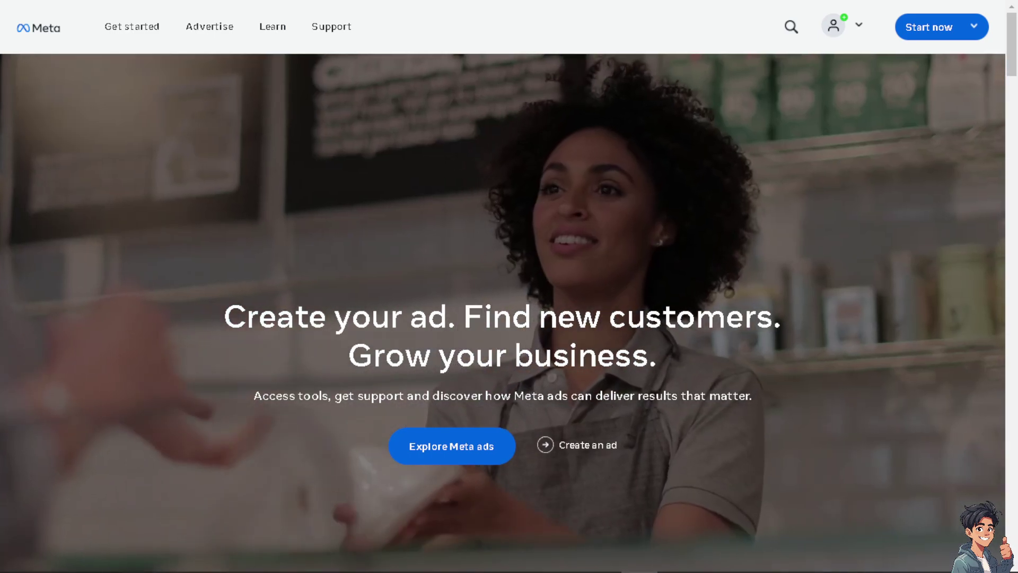
pyautogui.scroll(-15, 509, 318)
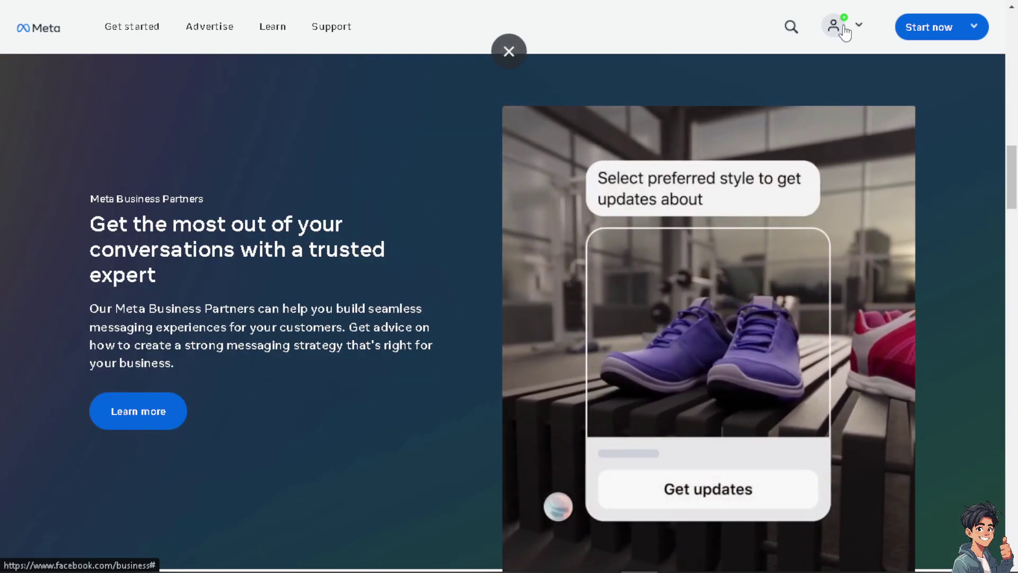
# - Choose Log in with Facebook from the Meta for Business account menu
pyautogui.click(845, 33)
pyautogui.click(732, 159)
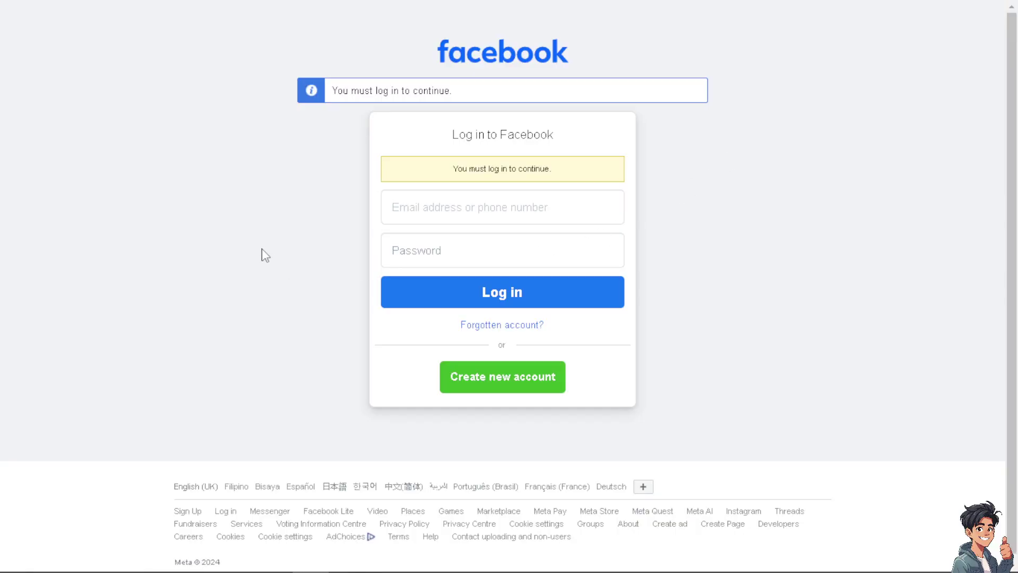
# - Publish the Messenger-linking post, then dismiss the suggested event form without creating an event
pyautogui.click(475, 387)
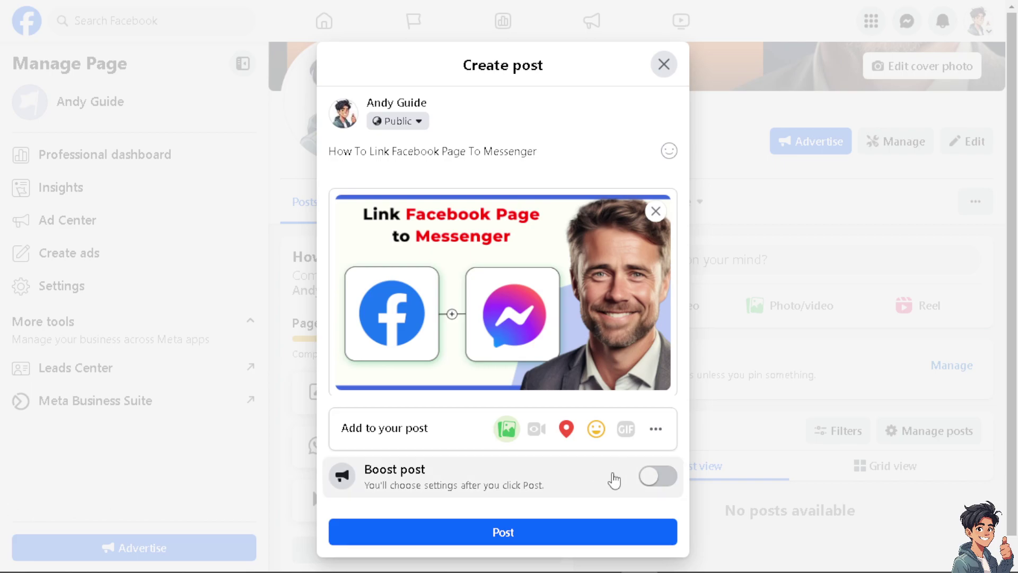
pyautogui.click(568, 536)
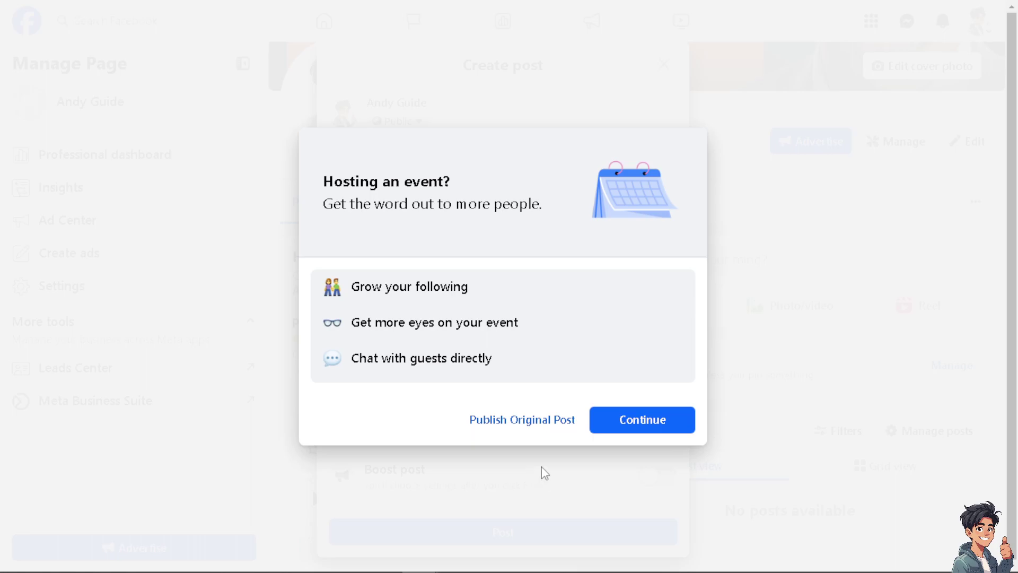
pyautogui.click(652, 421)
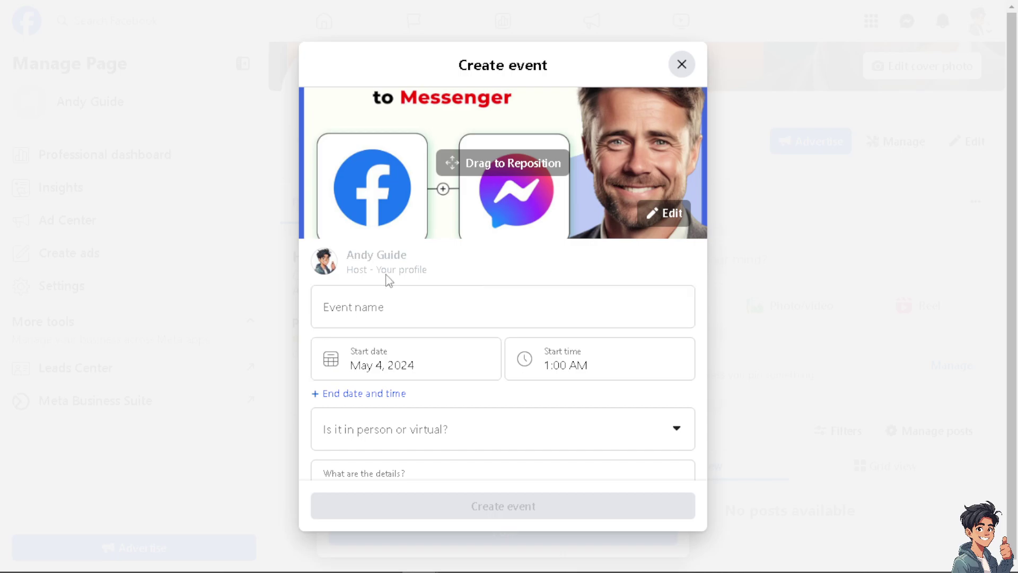
pyautogui.click(681, 65)
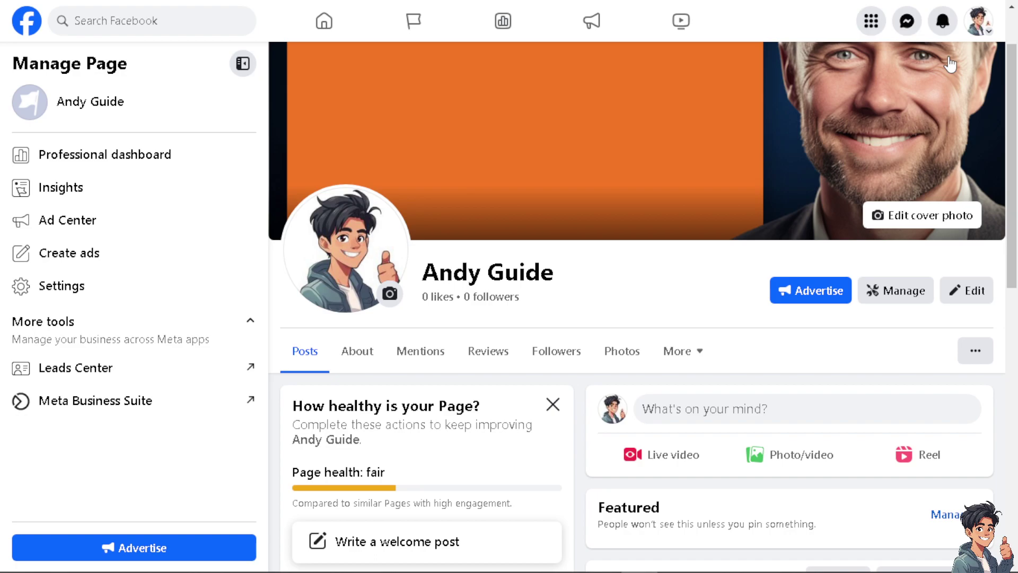
# - Switch from the Page to the personal profile YT AndyGuide, then reopen the profile list
pyautogui.click(981, 29)
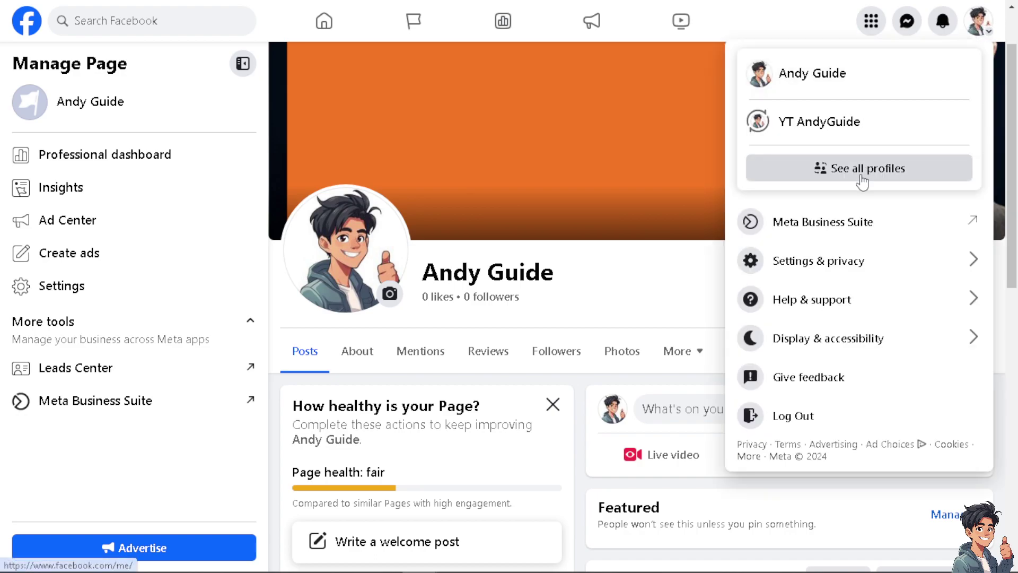
pyautogui.click(817, 128)
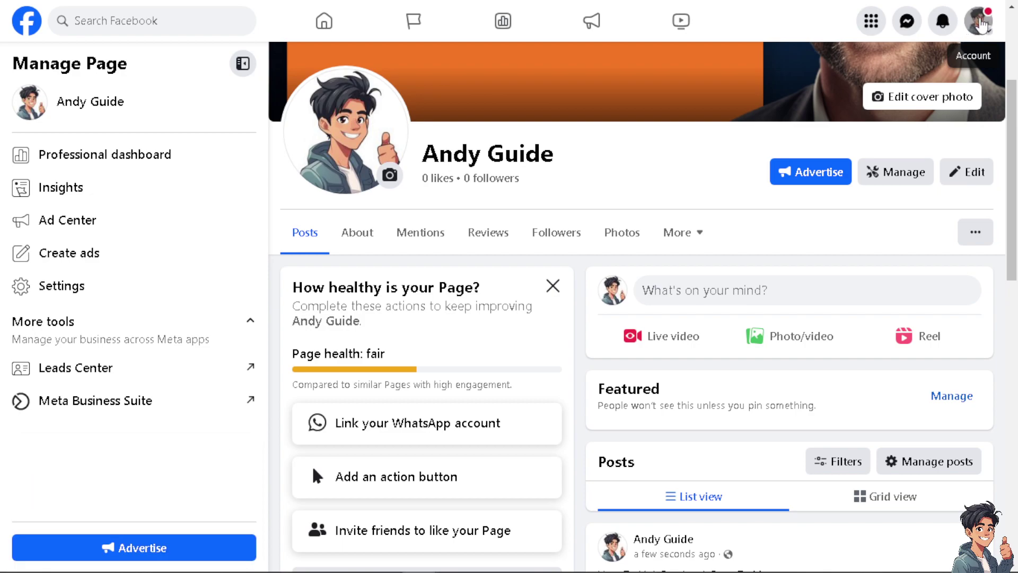
pyautogui.click(981, 24)
pyautogui.click(830, 82)
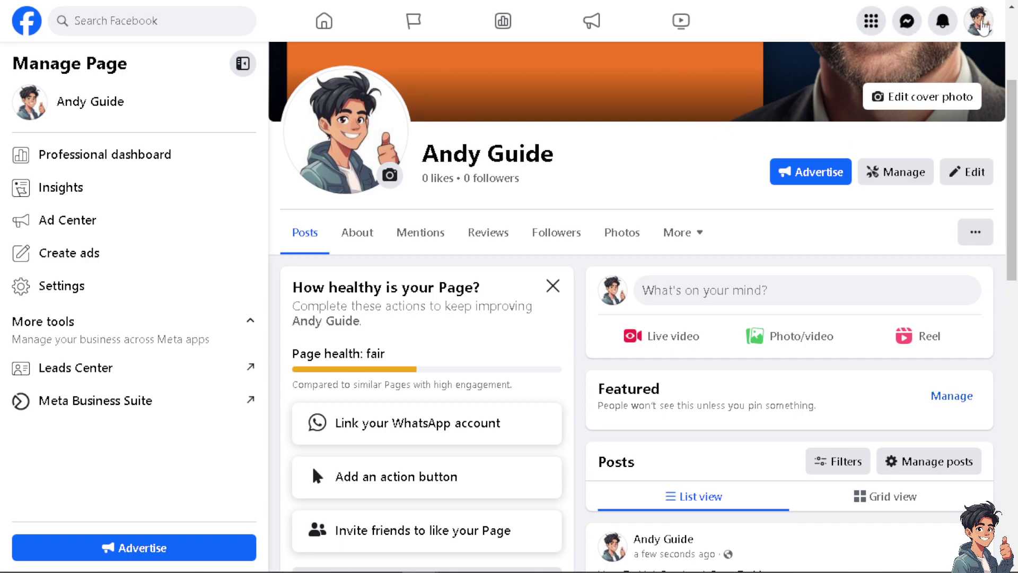
pyautogui.click(984, 27)
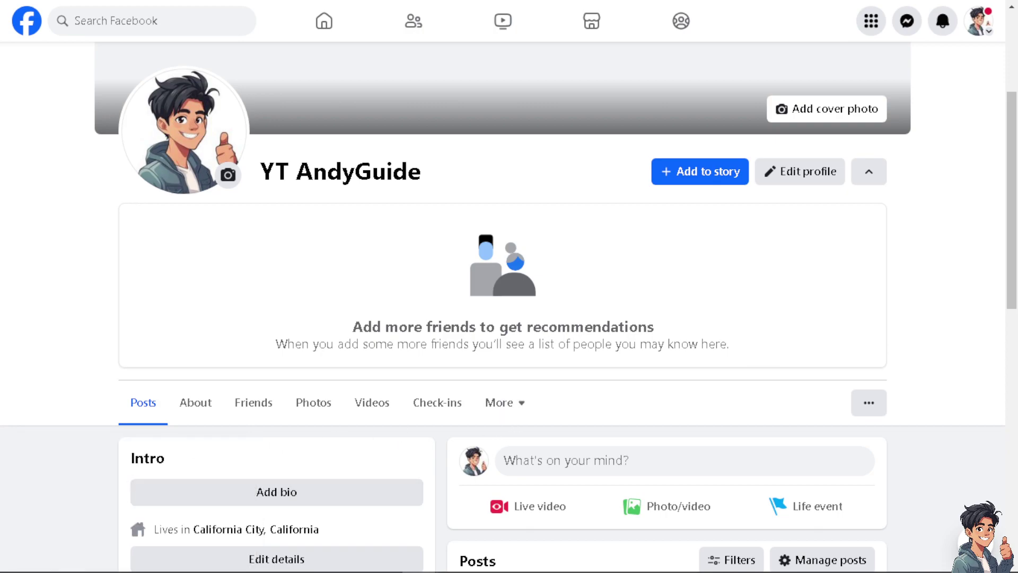
# - Open the full Messenger view from recent chats and switch back to the Andy Guide page
pyautogui.click(910, 21)
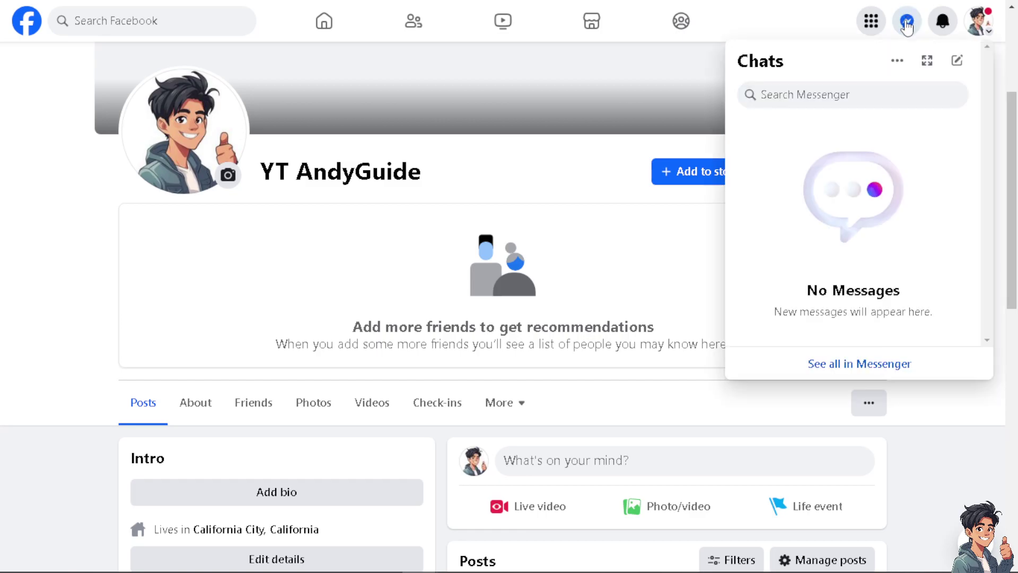
pyautogui.click(887, 368)
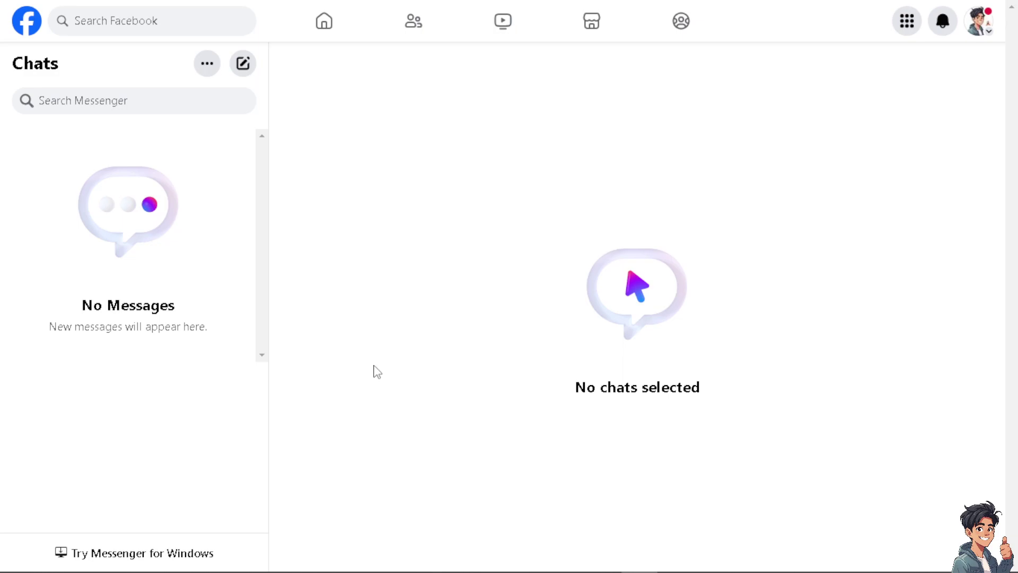
pyautogui.click(981, 22)
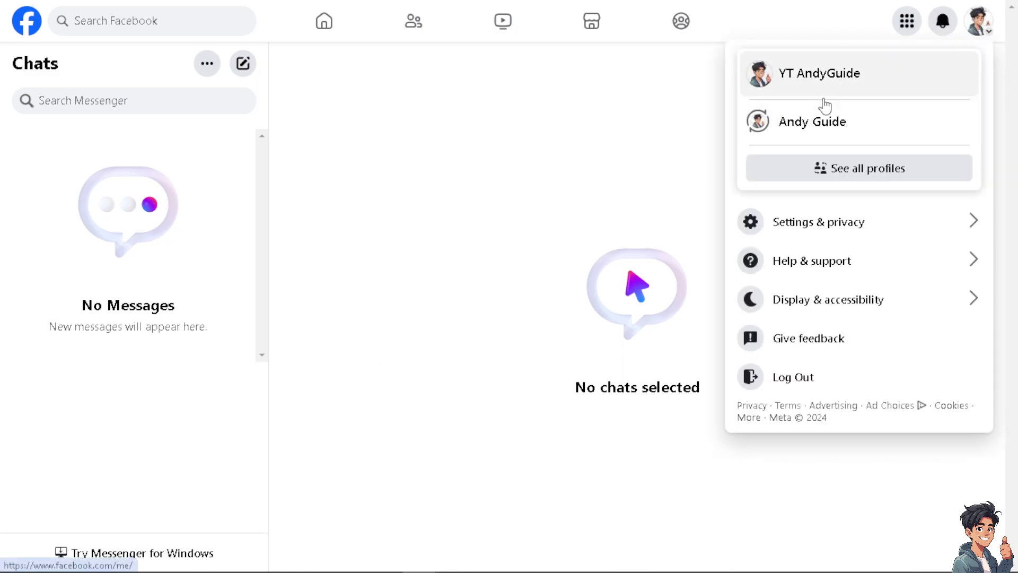
pyautogui.click(821, 125)
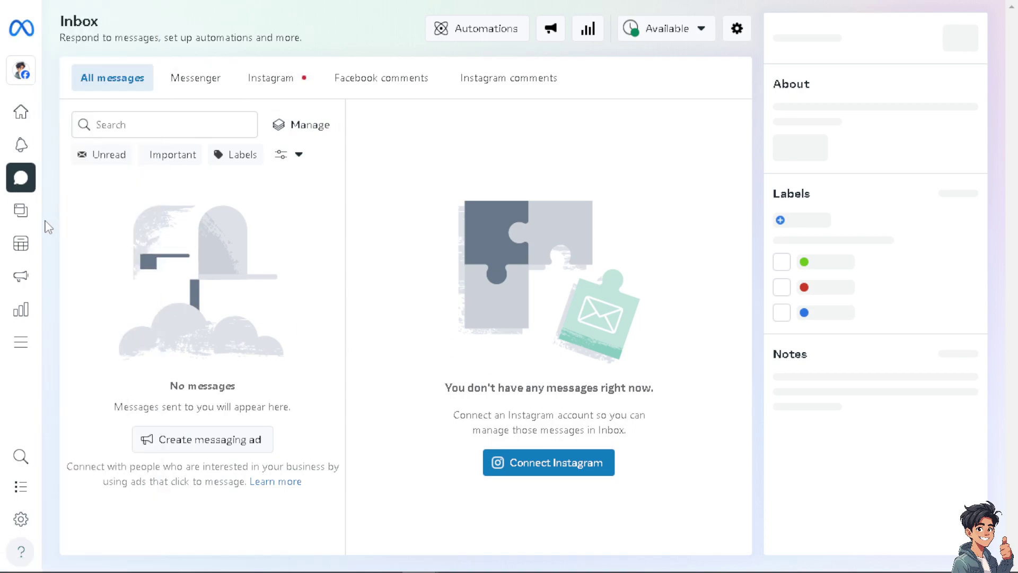
pyautogui.moveTo(79, 177)
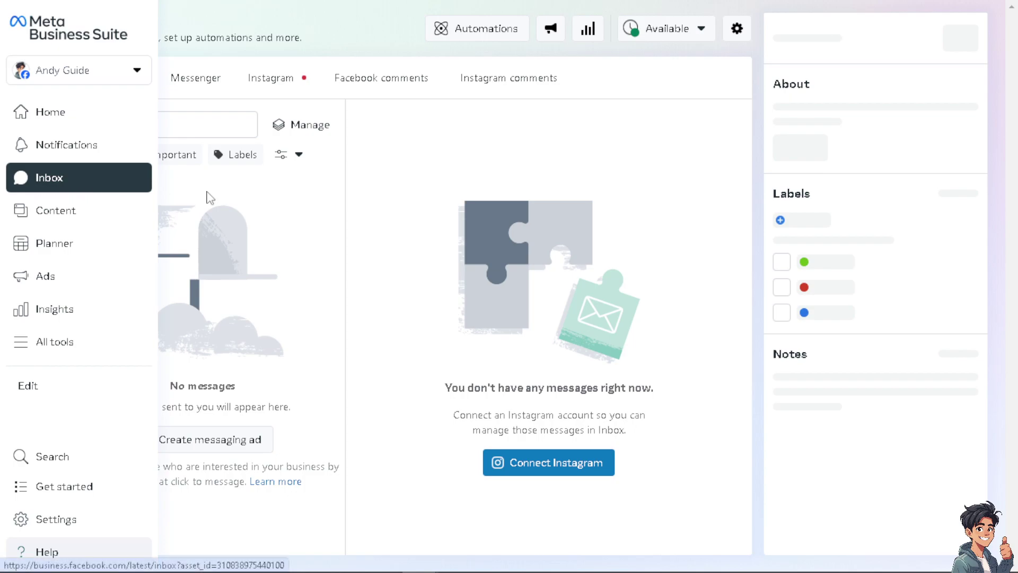
# - Open and close the business asset list in Meta Business Suite
pyautogui.click(129, 80)
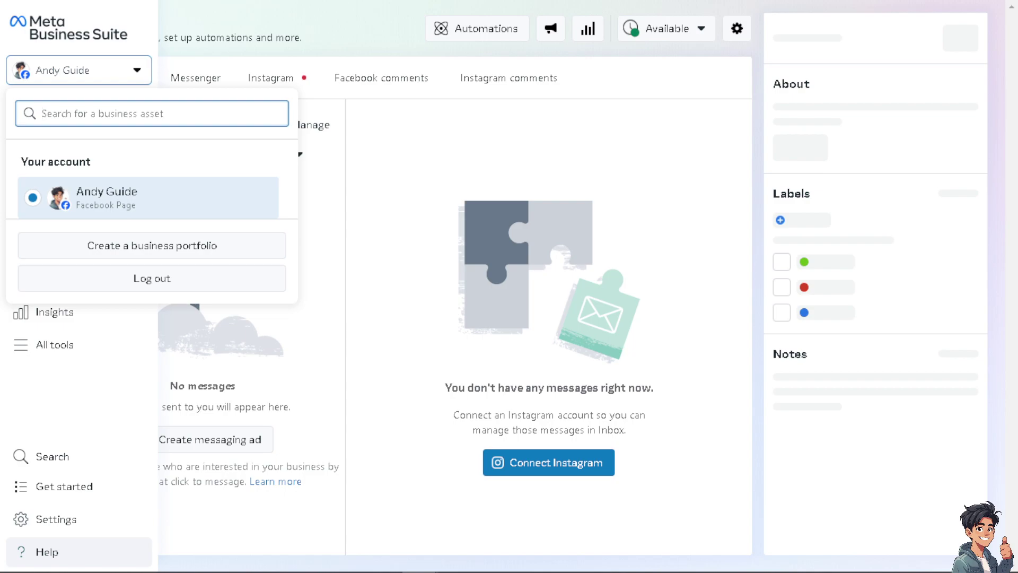
pyautogui.click(87, 328)
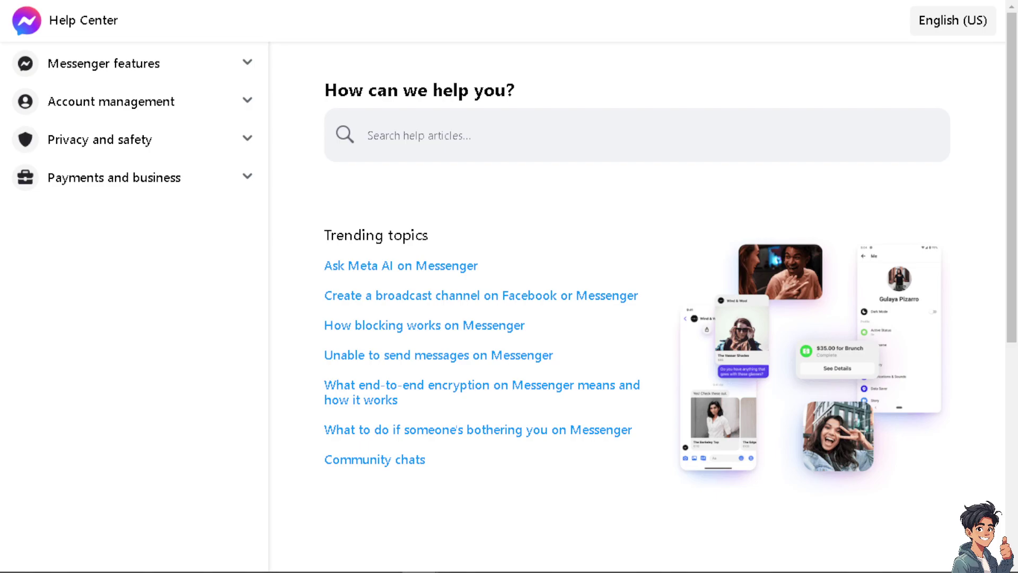
# - Search the Help Center for 'How To Link Facebook Page To Messenger'
pyautogui.click(390, 137)
pyautogui.write('How To Link Facebook Page To Messenger')
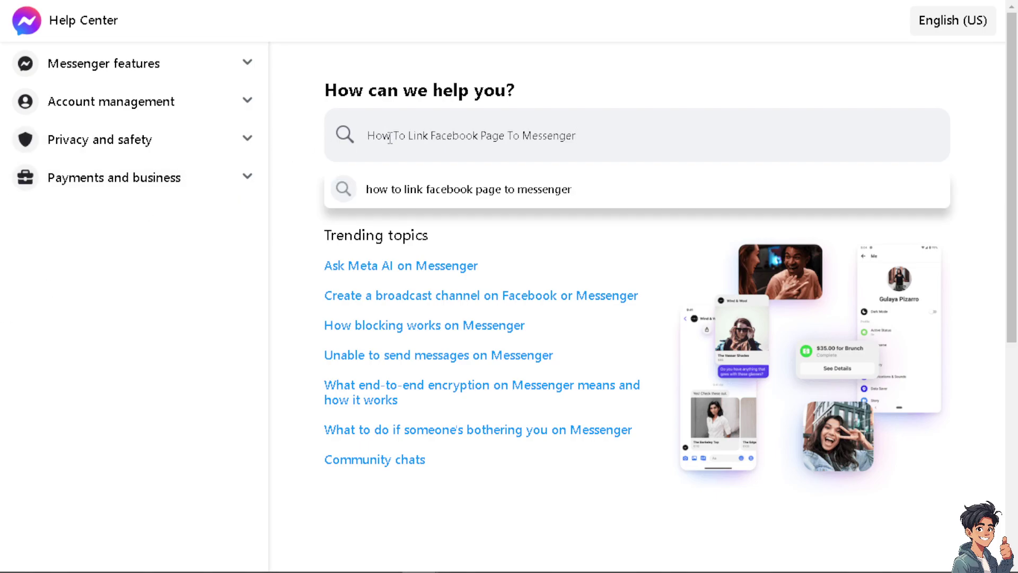
pyautogui.press('Return')
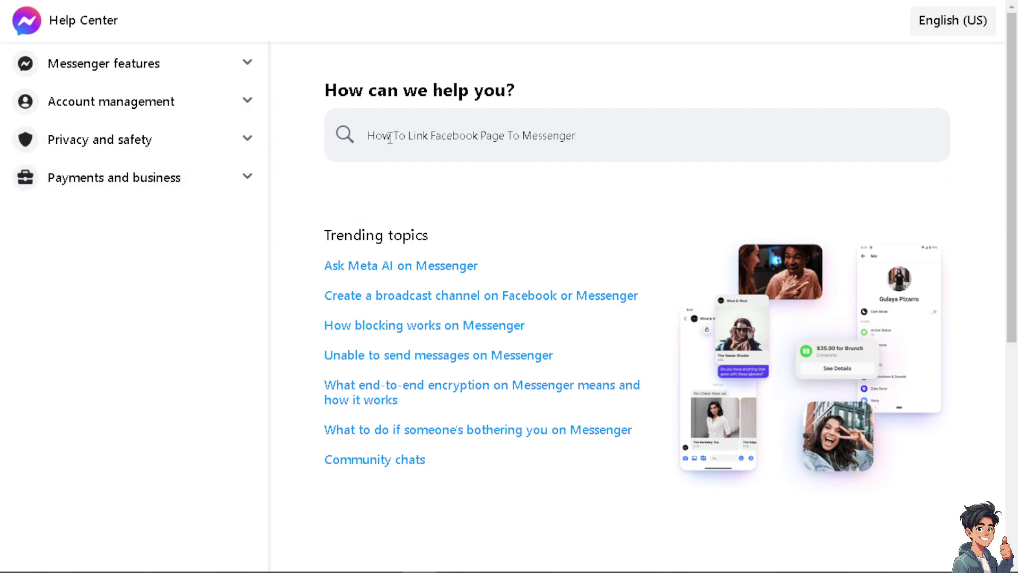